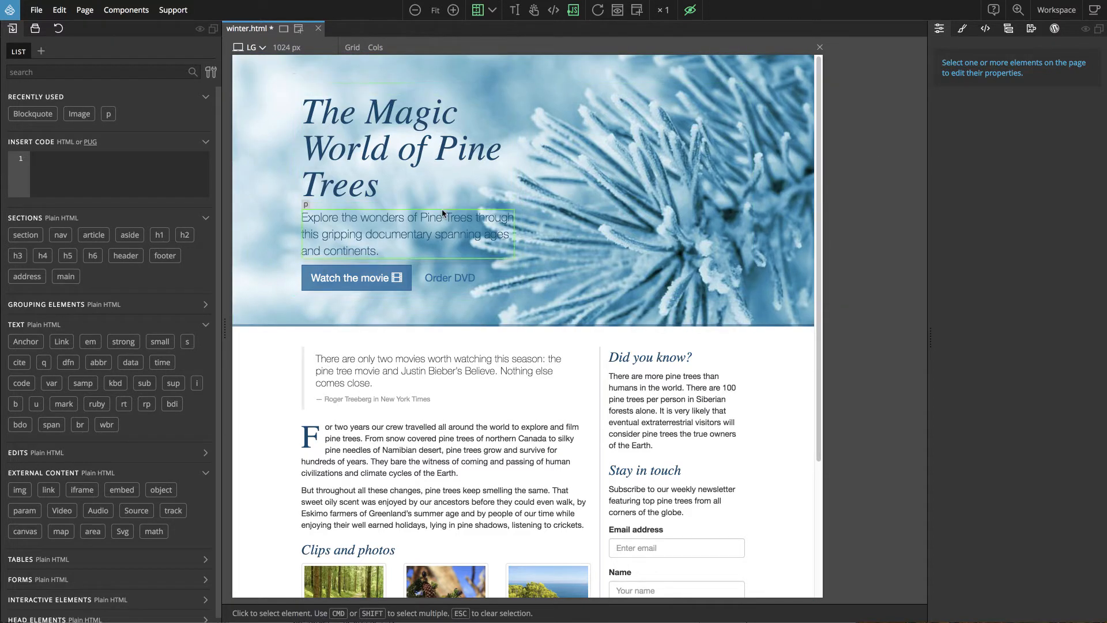
- Select the hero heading 'The Magic World of Pine Trees' on winter.html
click(410, 160)
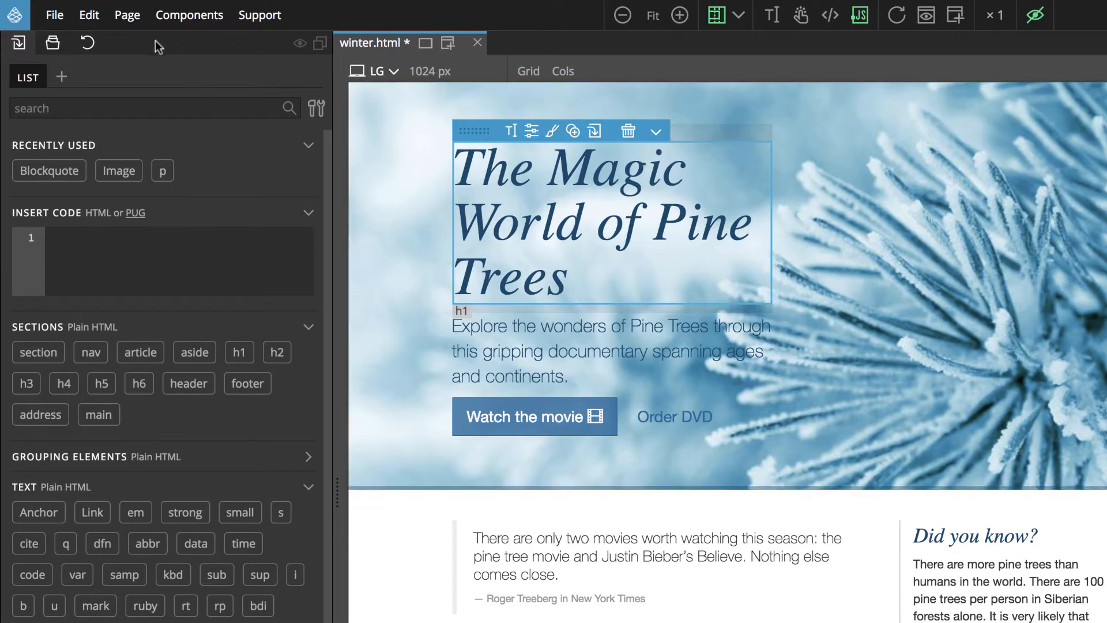
- Activate Bootstrap 3 for winter.html in the libraries and plugins manager
click(127, 15)
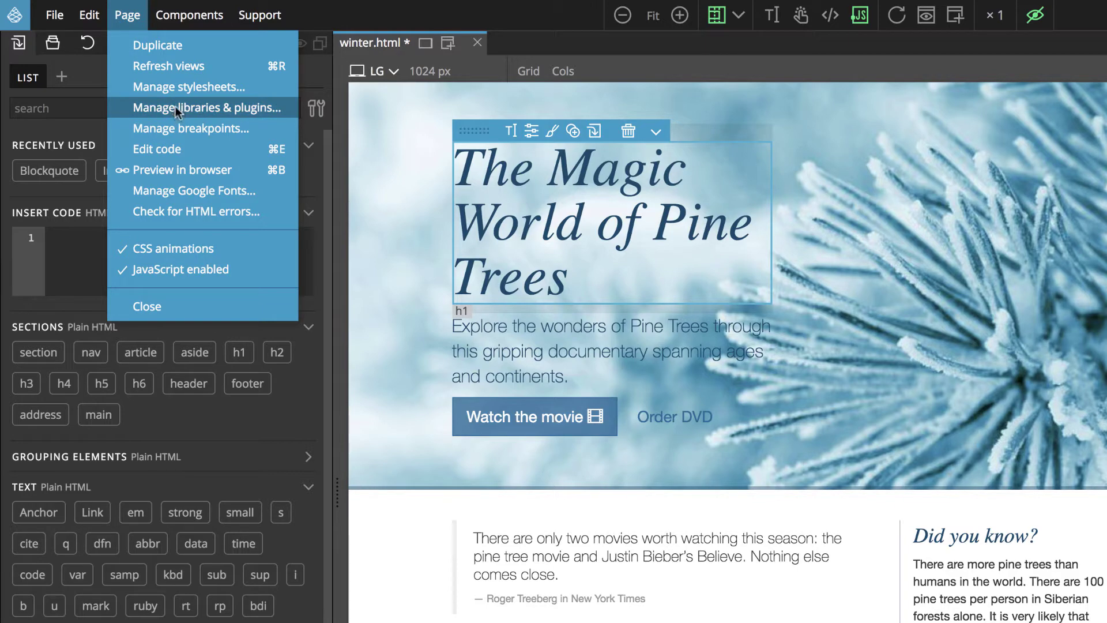
click(176, 107)
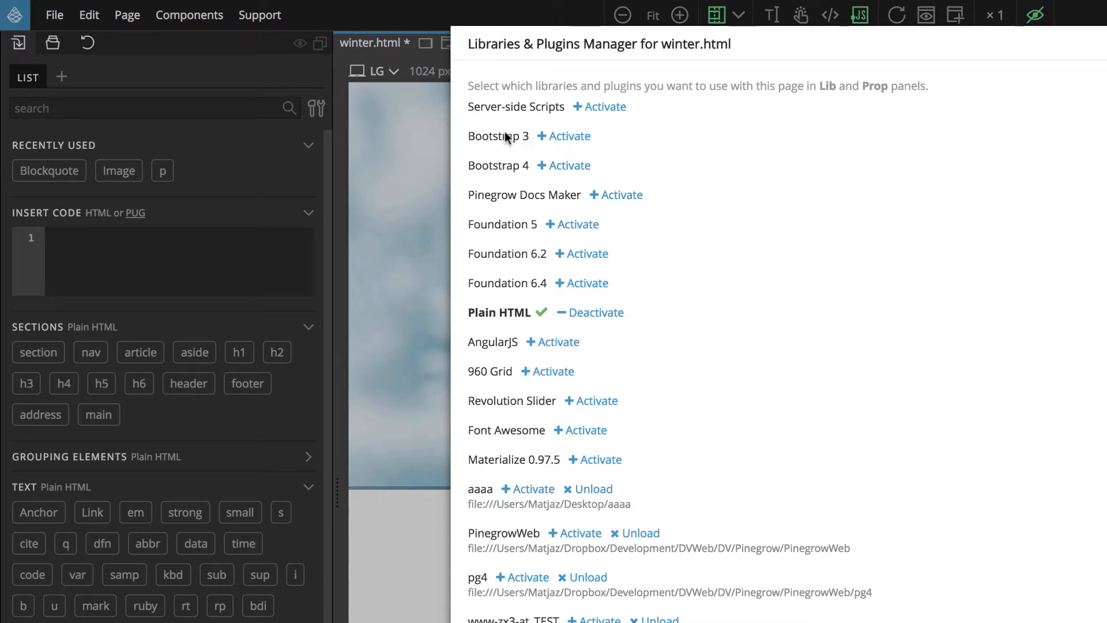
click(569, 136)
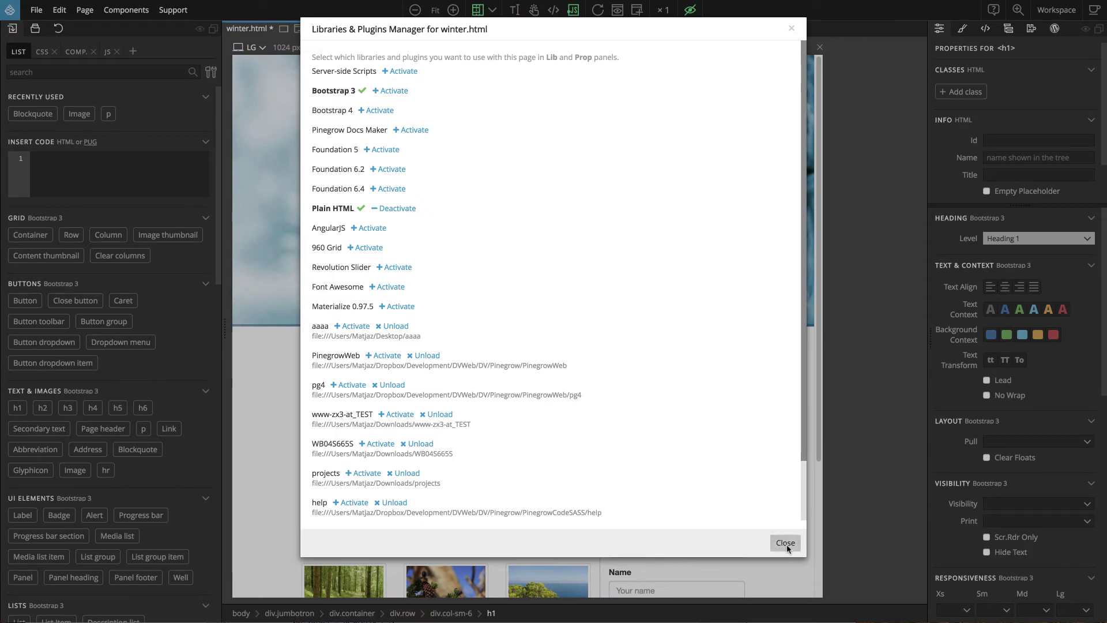
click(786, 542)
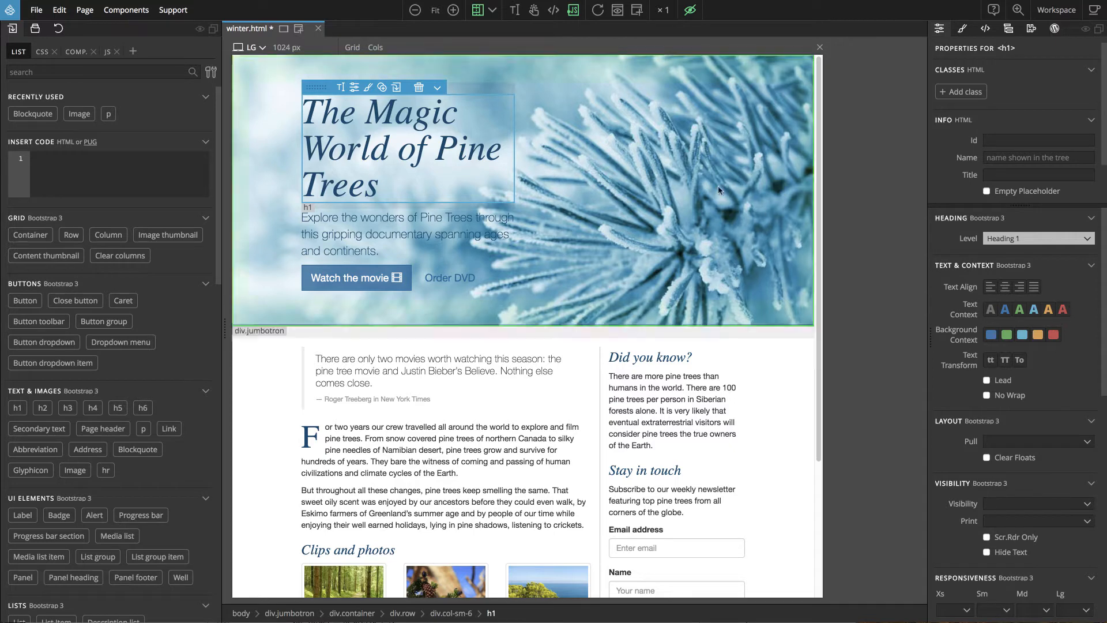
click(492, 11)
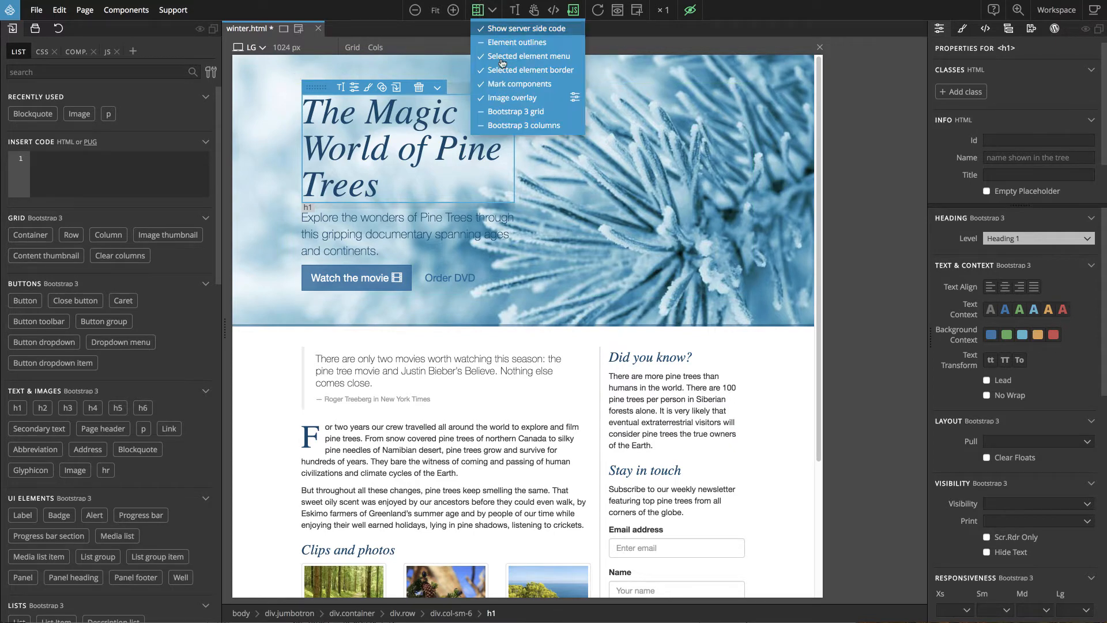
click(493, 10)
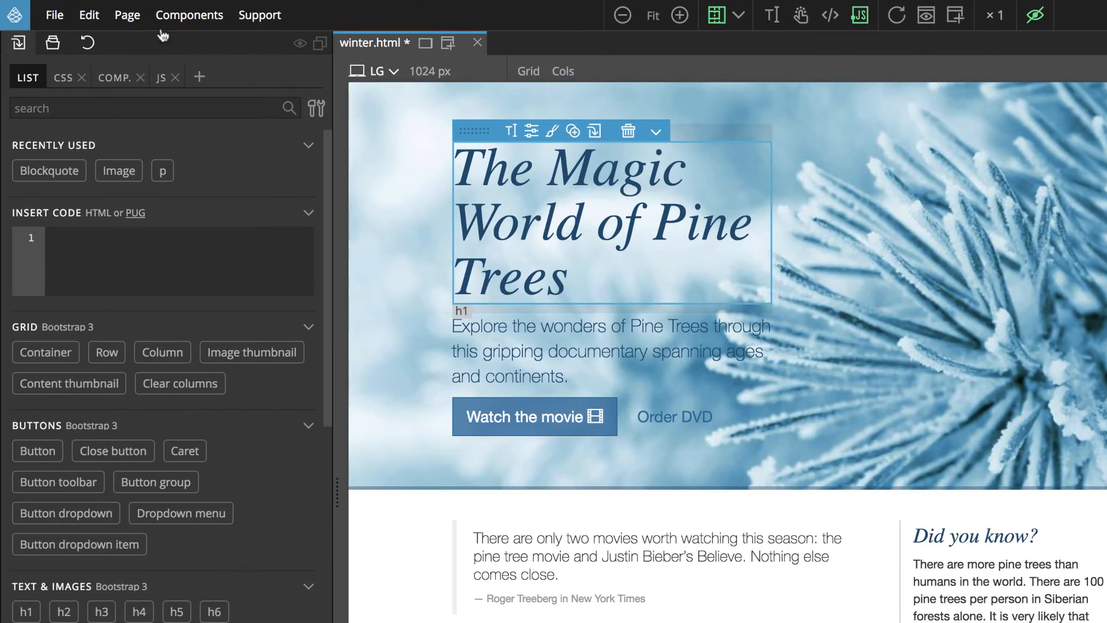
- Deactivate Bootstrap 3 for winter.html and switch the page to Bootstrap 4
click(127, 15)
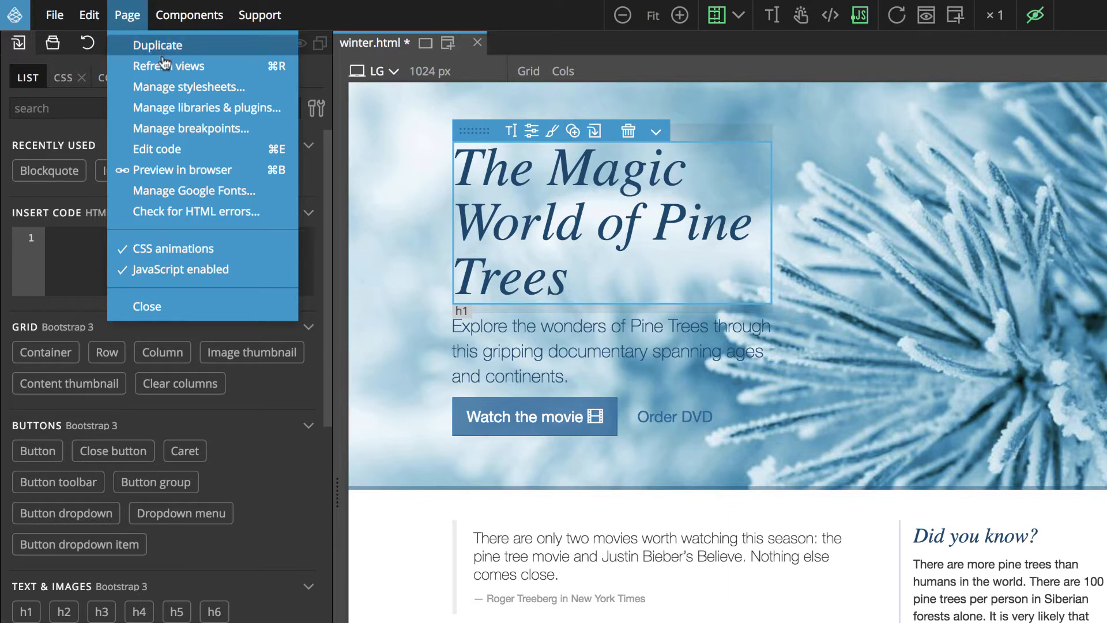
click(192, 108)
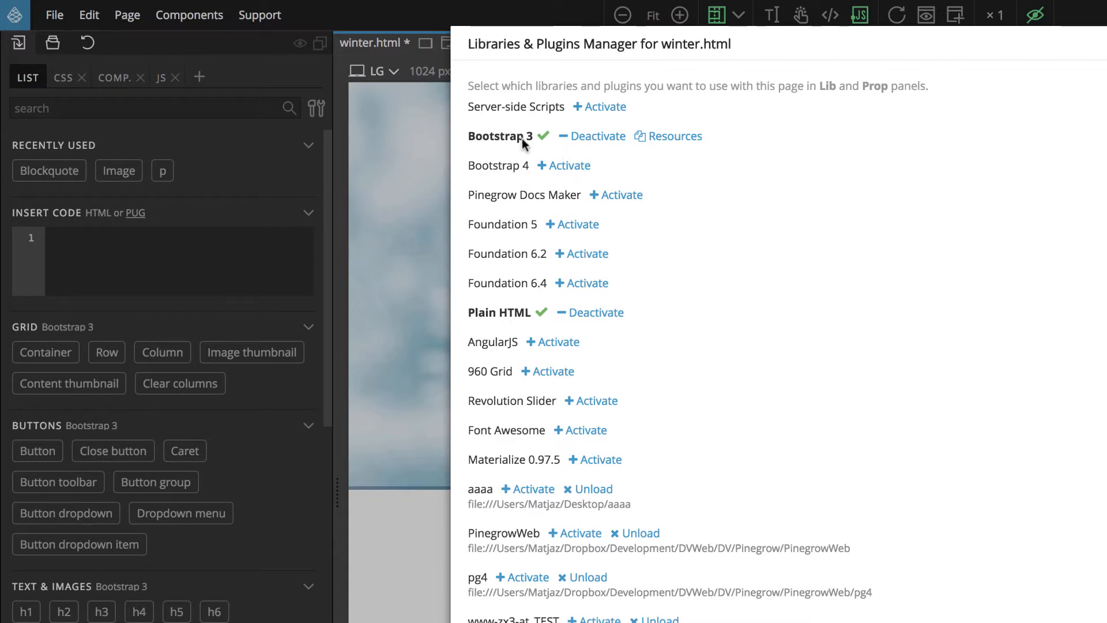
click(577, 138)
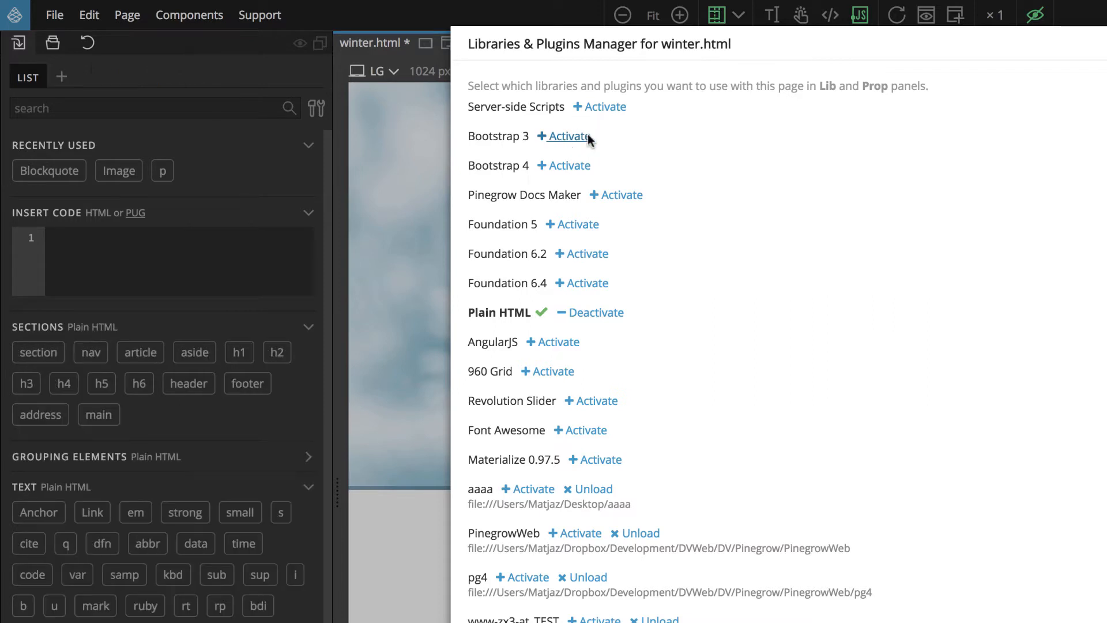
click(567, 165)
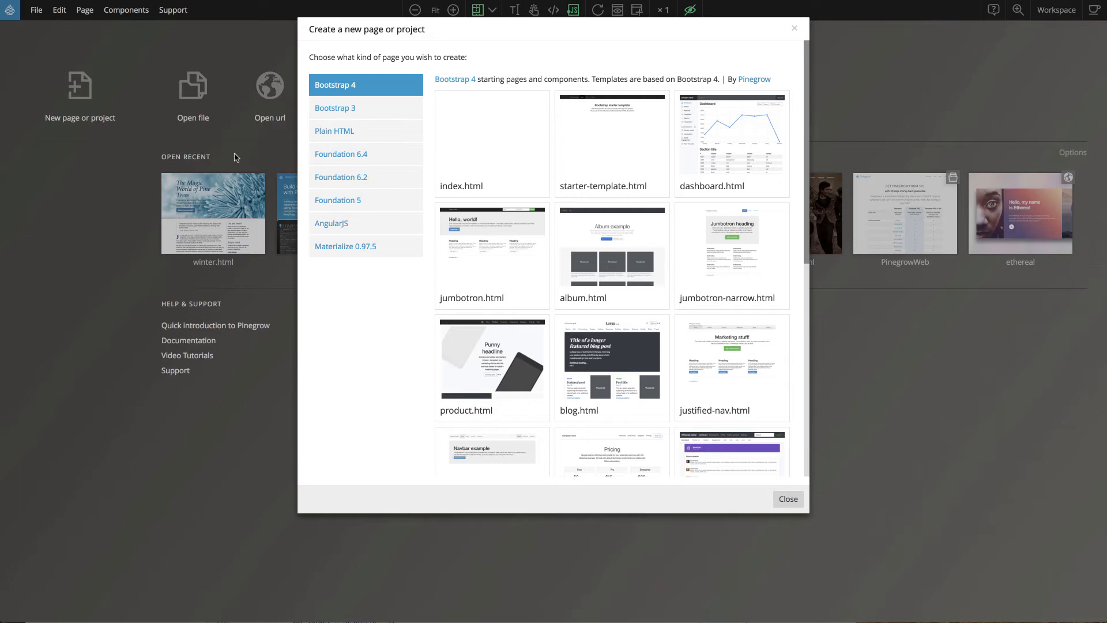
- Create a blank new page and drop a Heading 1 onto its empty canvas
click(464, 144)
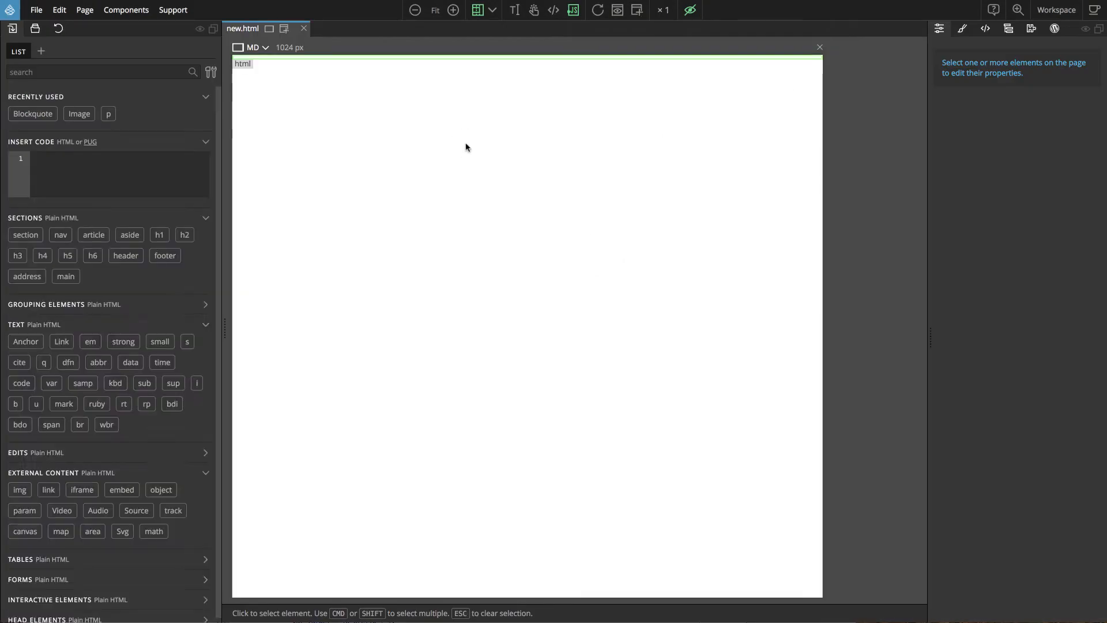
drag(158, 235, 314, 97)
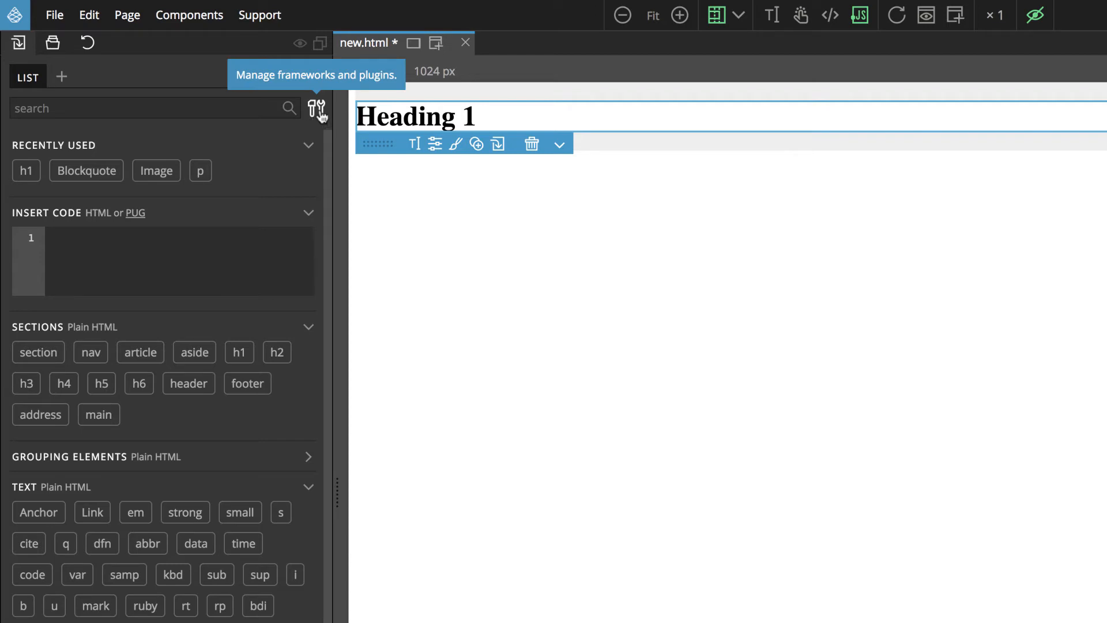
- Activate Bootstrap 4 for new.html in the libraries and plugins manager
click(317, 109)
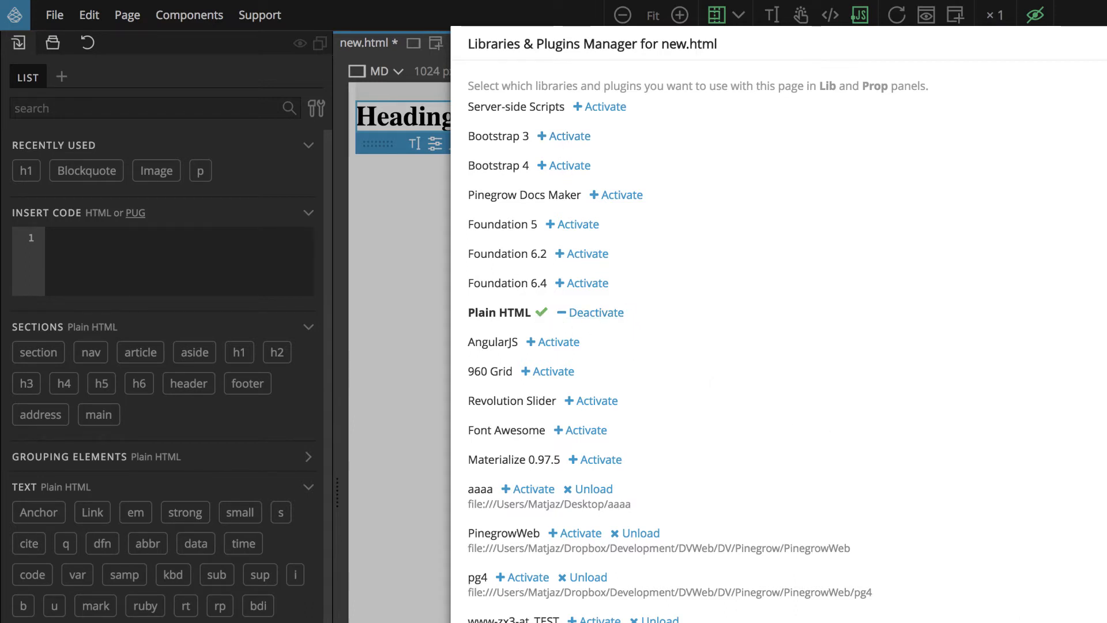
click(566, 166)
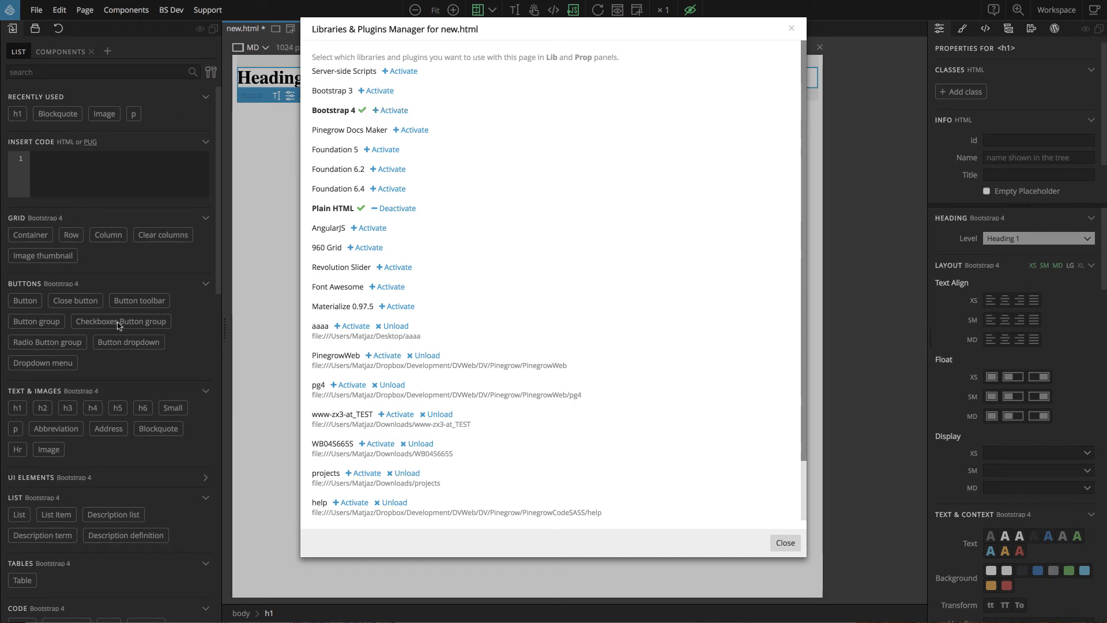
click(789, 544)
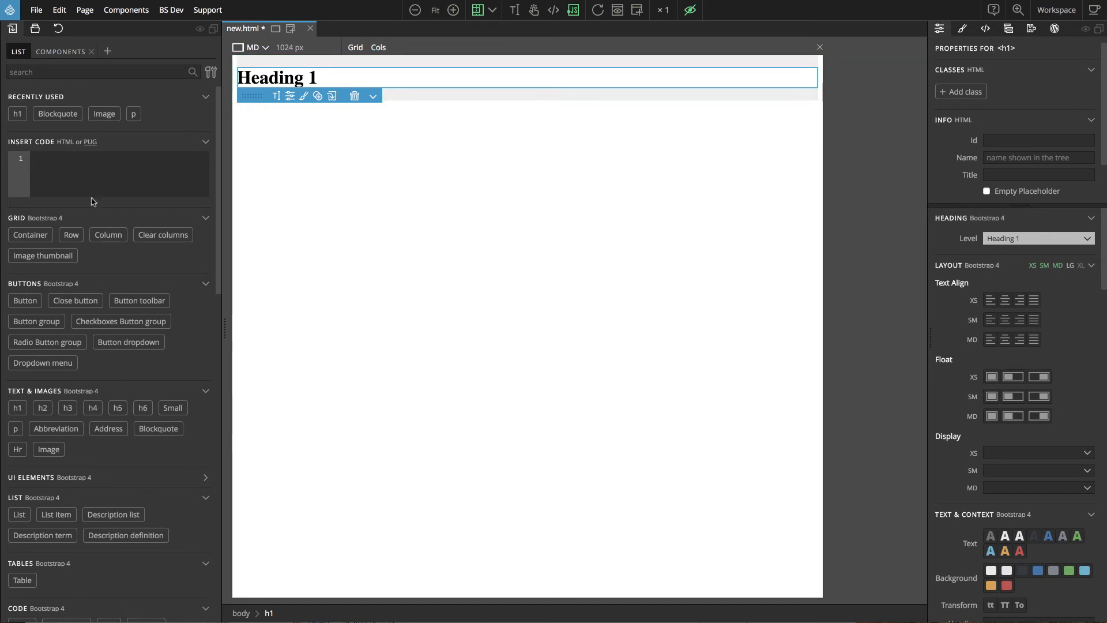
- Place a primary alert from the Bootstrap components above Heading 1
click(60, 52)
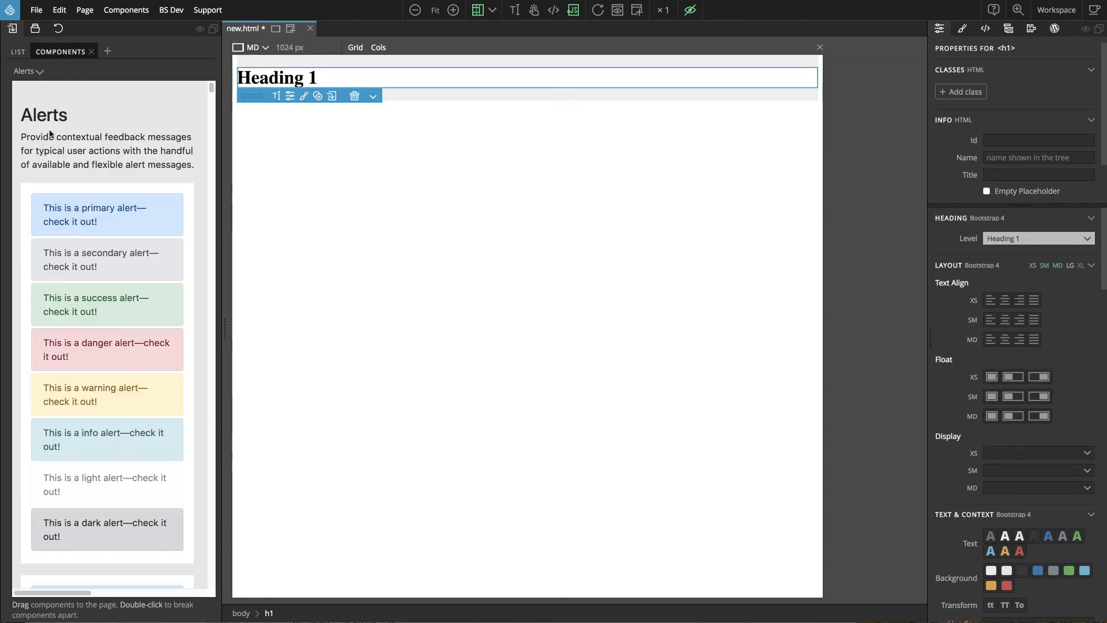
drag(72, 213, 983, 129)
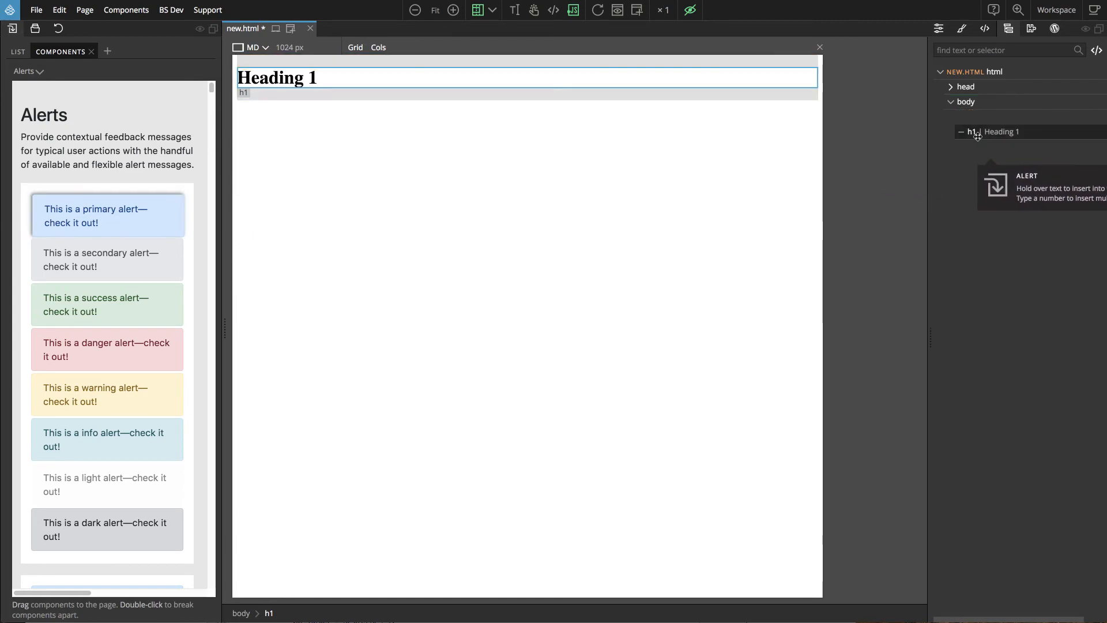
drag(983, 129, 987, 120)
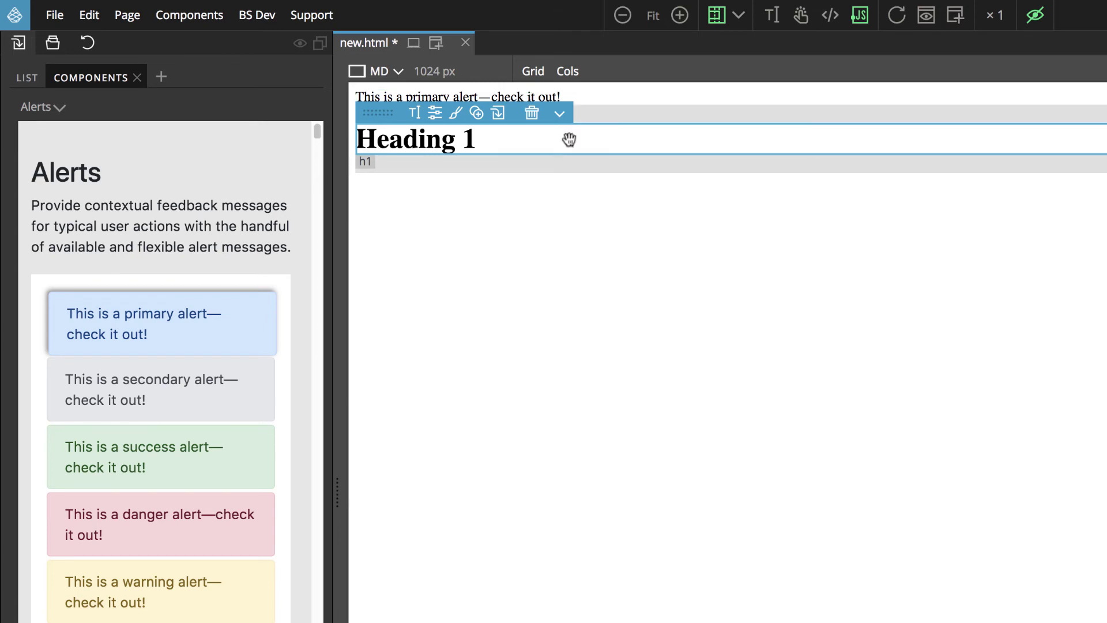
- Save new.html into a newly created folder and return to the element list
key(ctrl+s)
click(579, 157)
double_click(749, 143)
click(571, 535)
text(B)
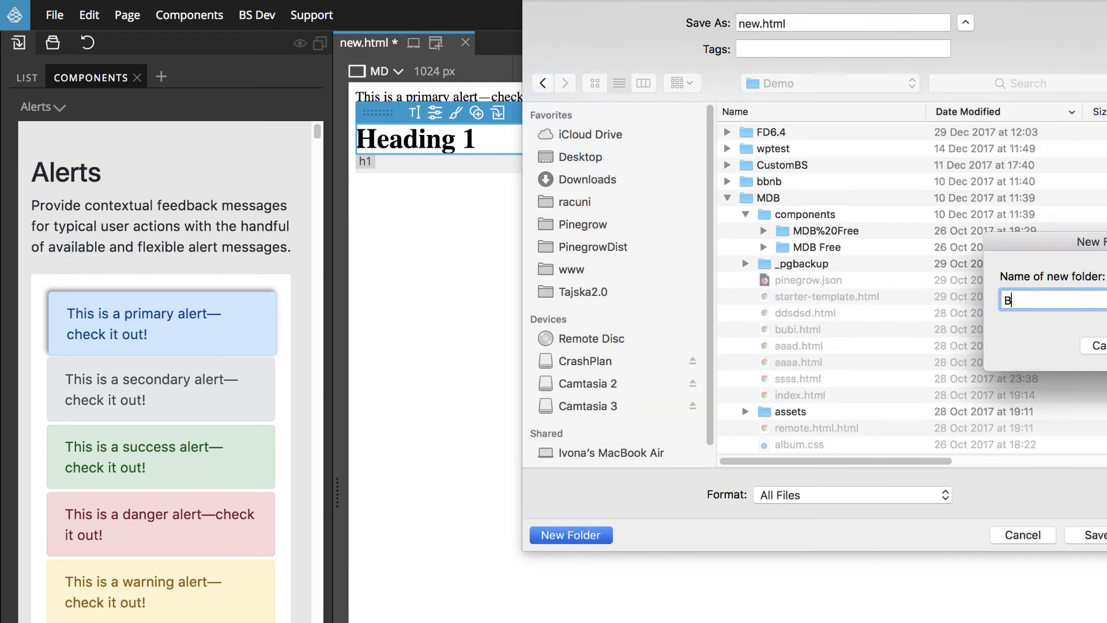
text(Stest)
key(Return)
key(Return)
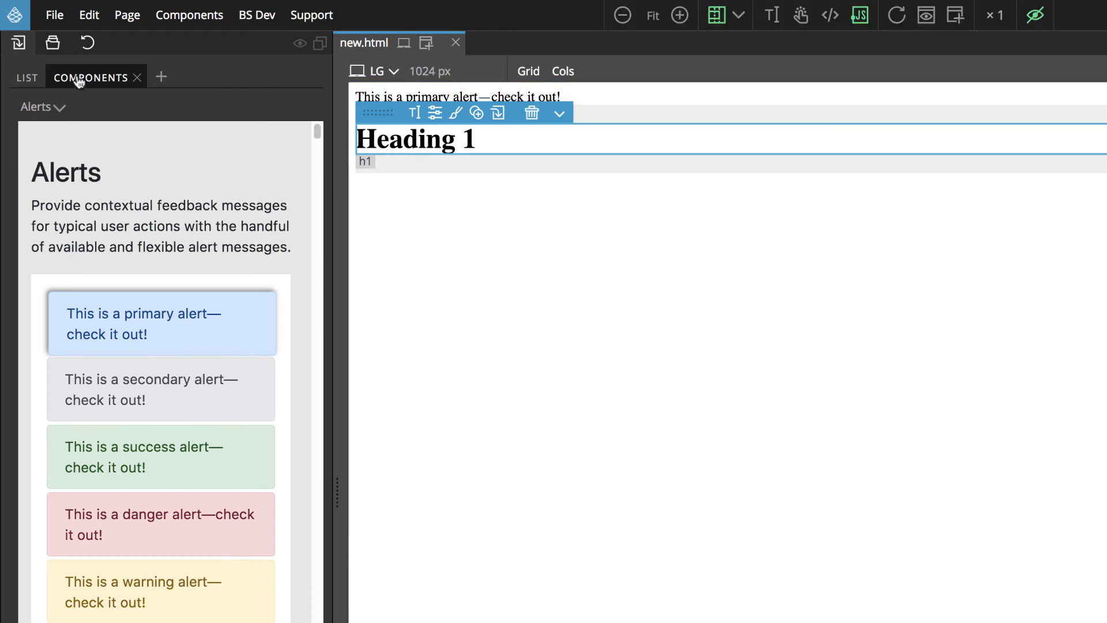
click(28, 79)
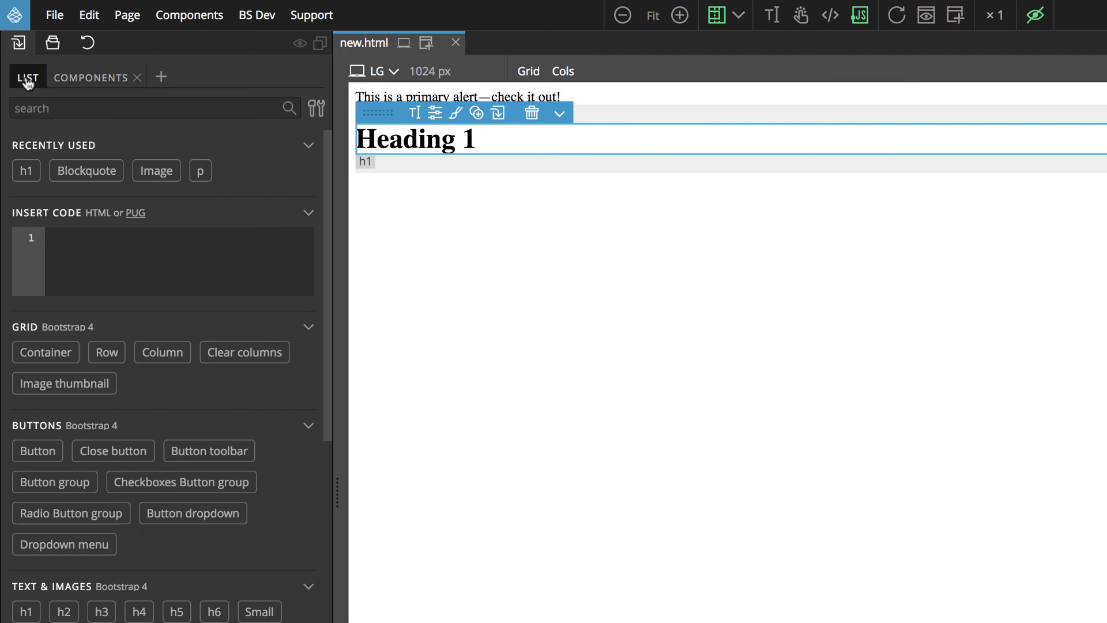
click(127, 15)
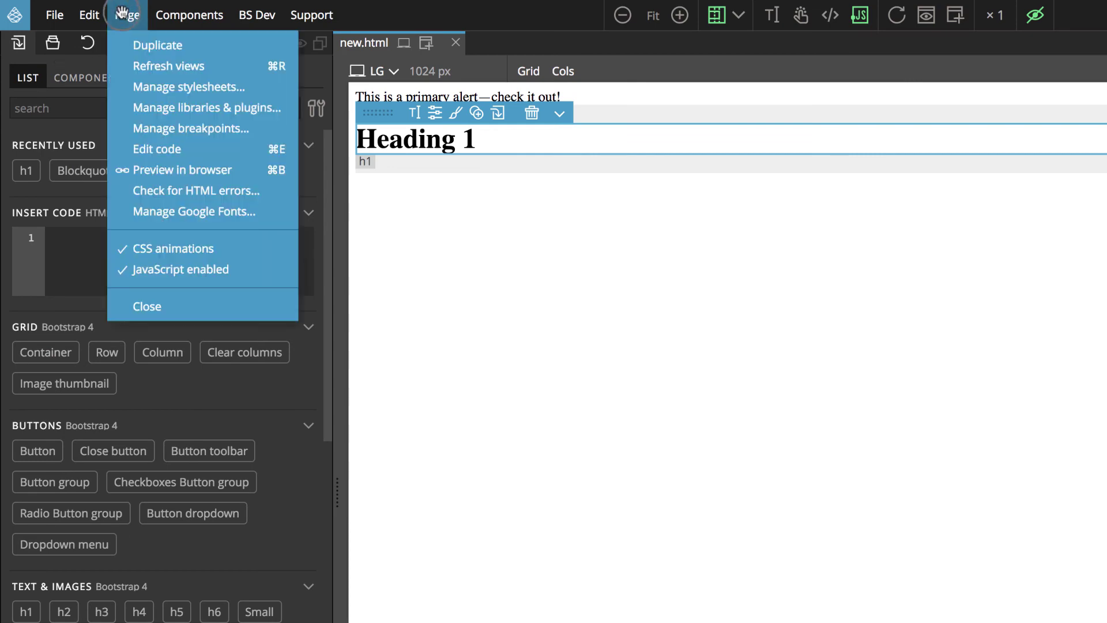
- Add the Bootstrap 4 resources to new.html from the libraries manager
click(174, 108)
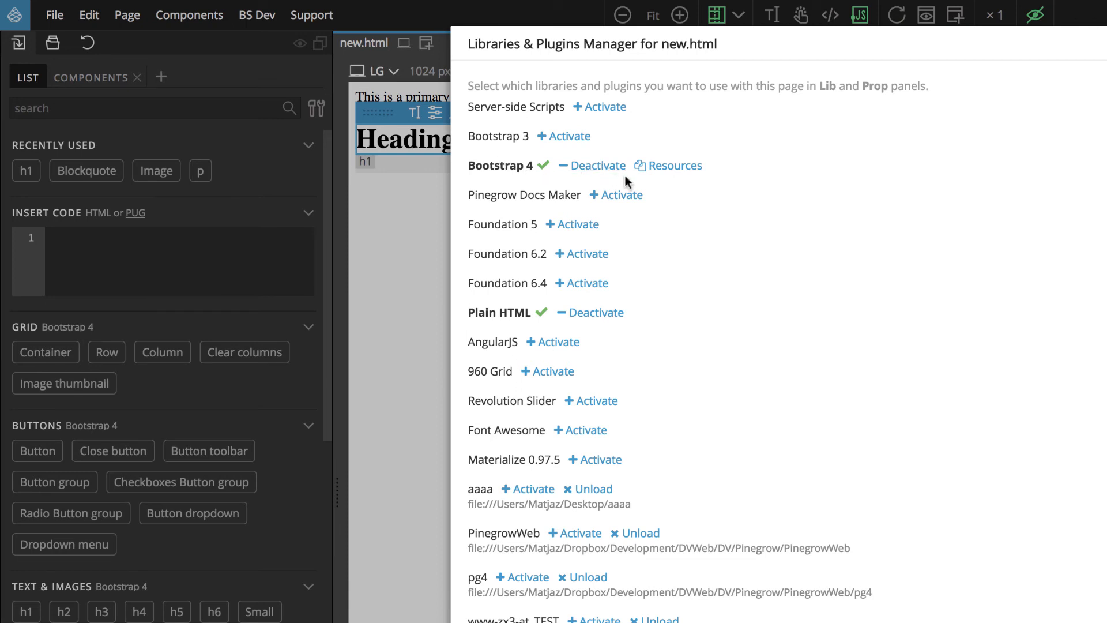
click(687, 166)
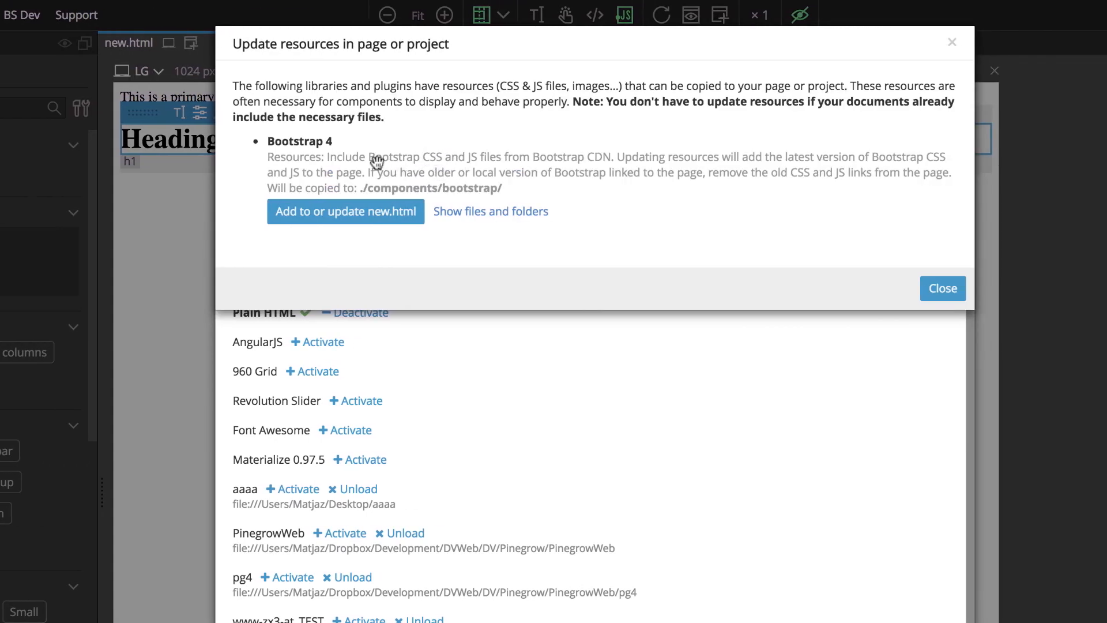
click(326, 215)
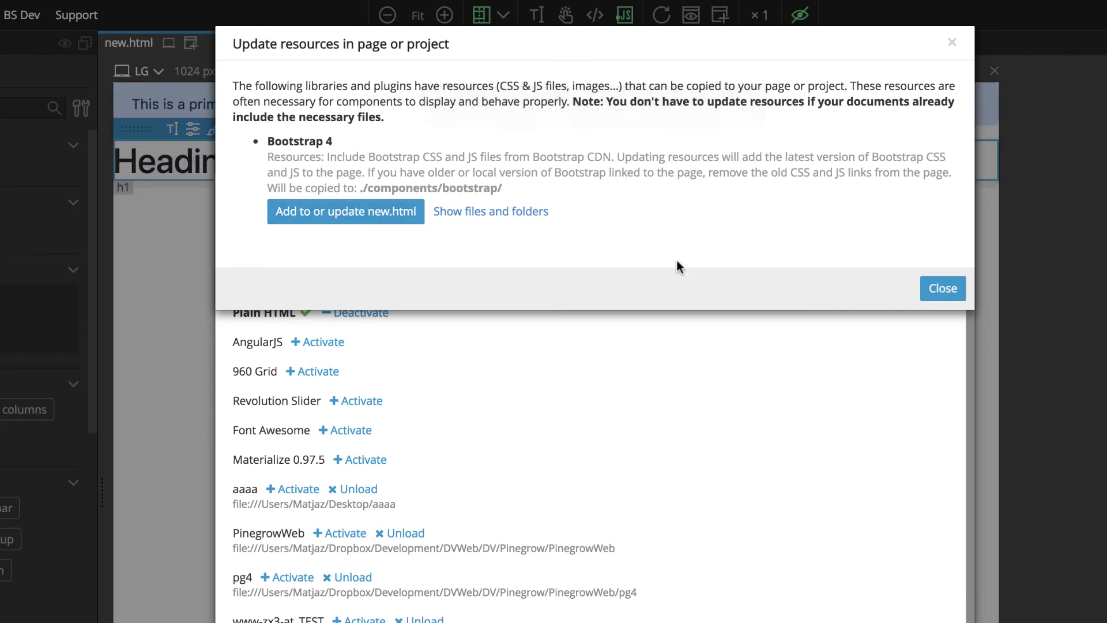
click(929, 289)
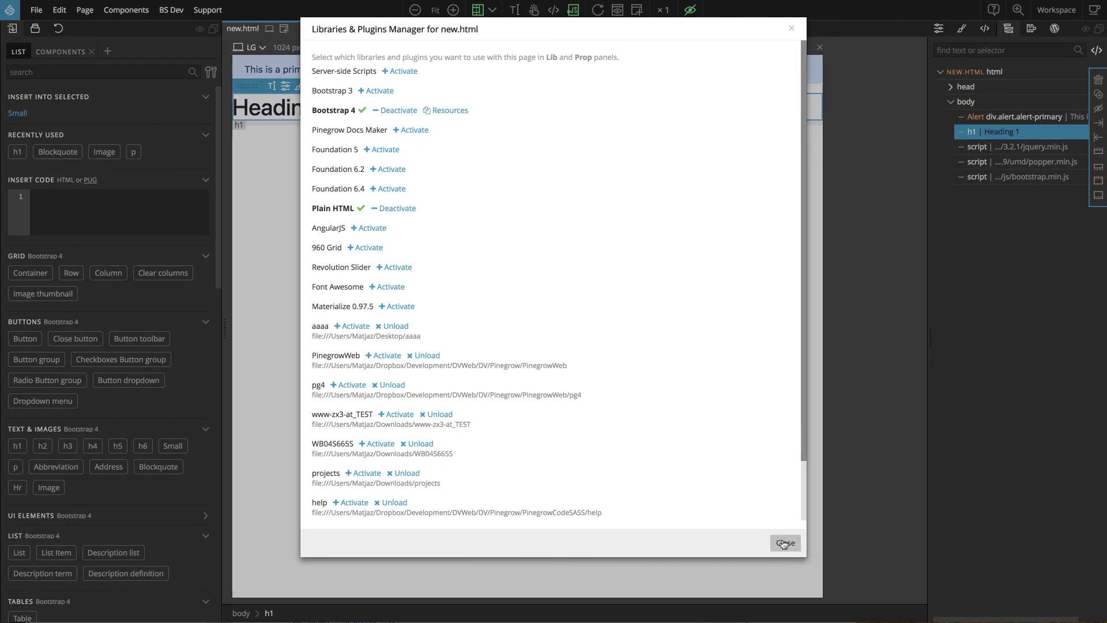
- Close the libraries manager and expand the page head to show bootstrap.min.css
click(788, 548)
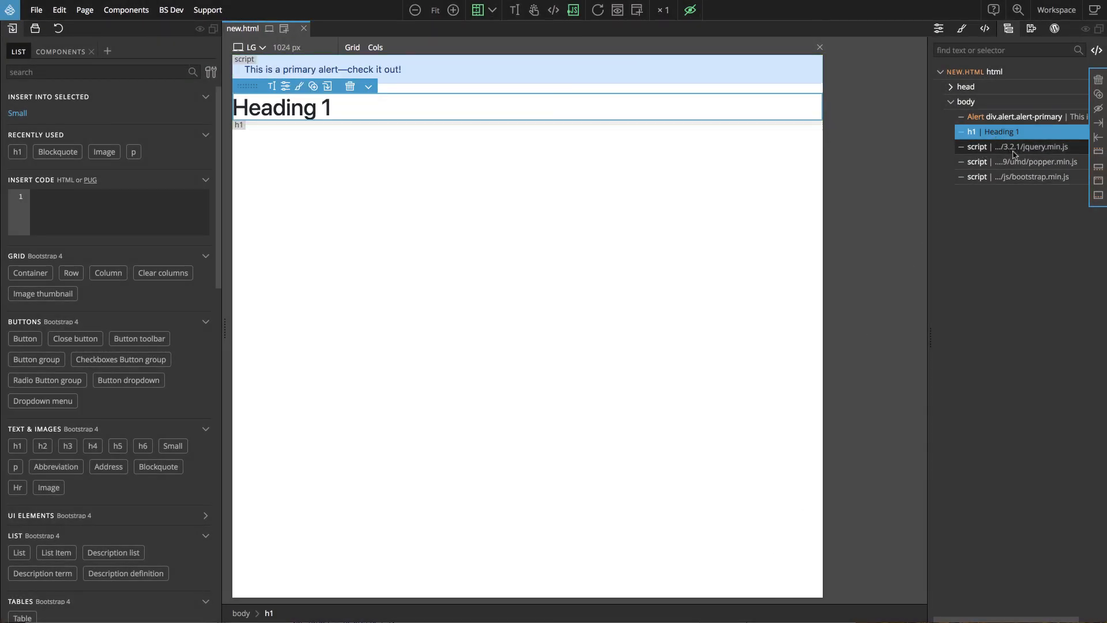
click(952, 89)
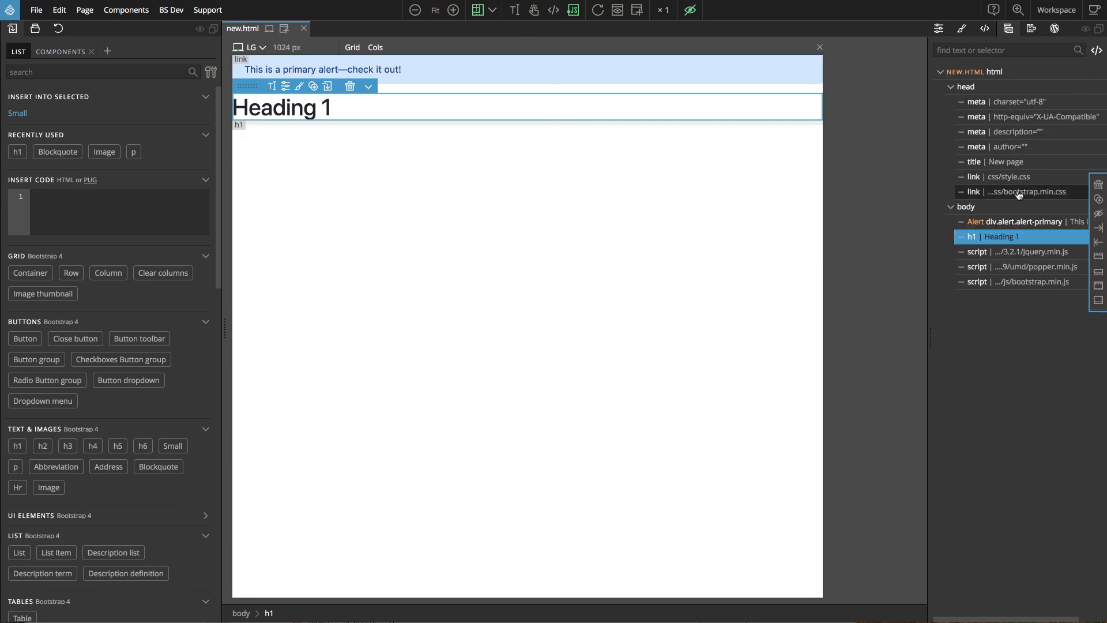